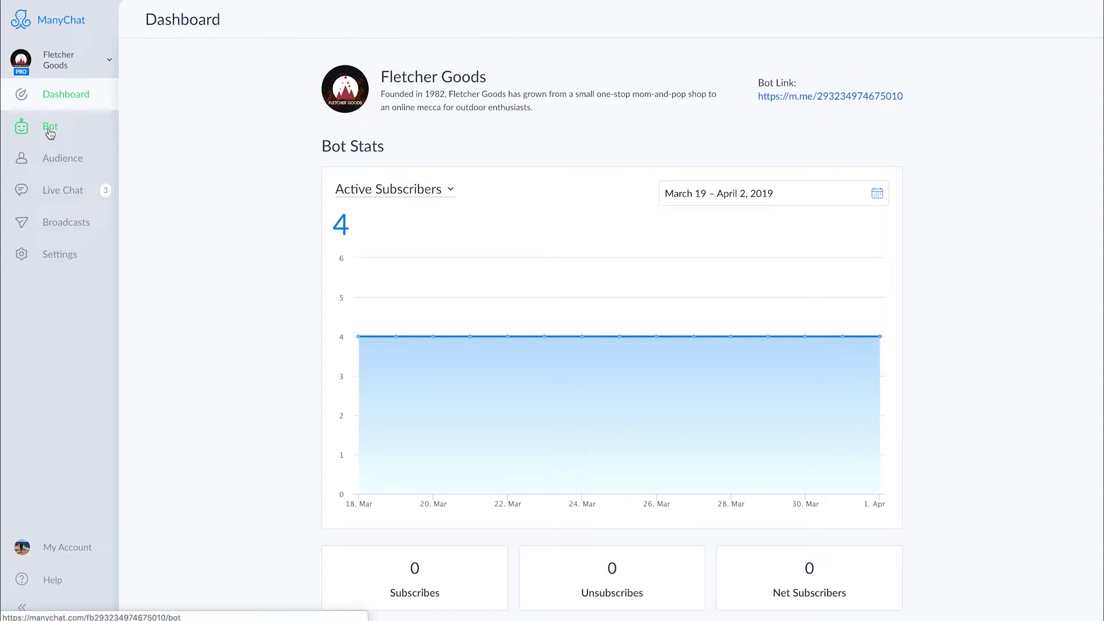
# Step: Open the bot's Main Menu for editing from the Bot flow map
pyautogui.click(53, 132)
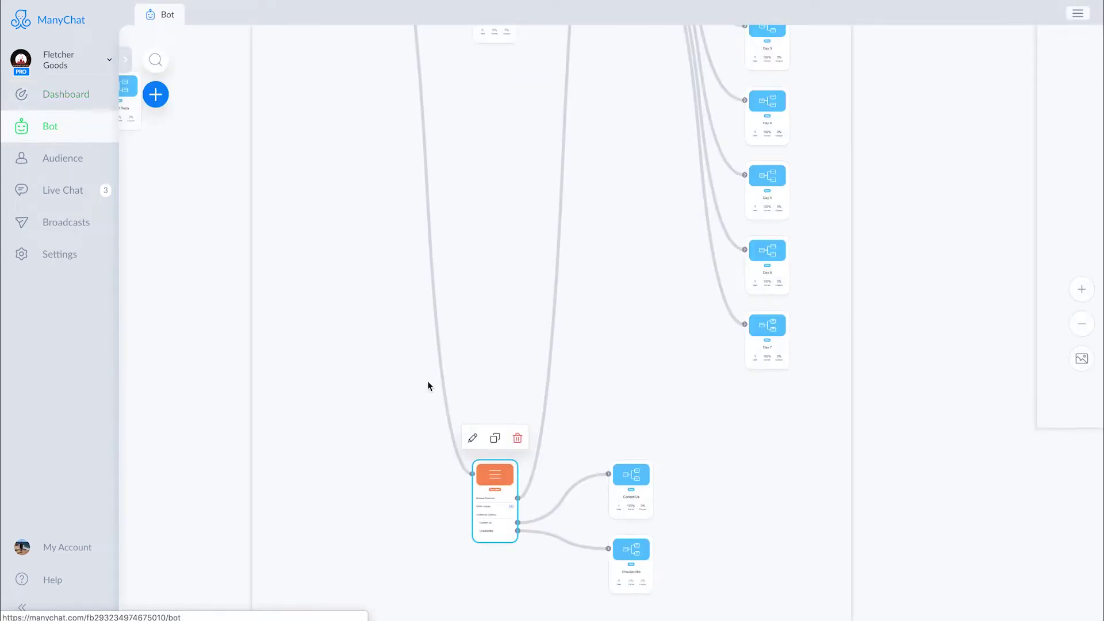
pyautogui.moveTo(468, 197); pyautogui.dragTo(507, 263)
pyautogui.scroll(-3, 506, 259)
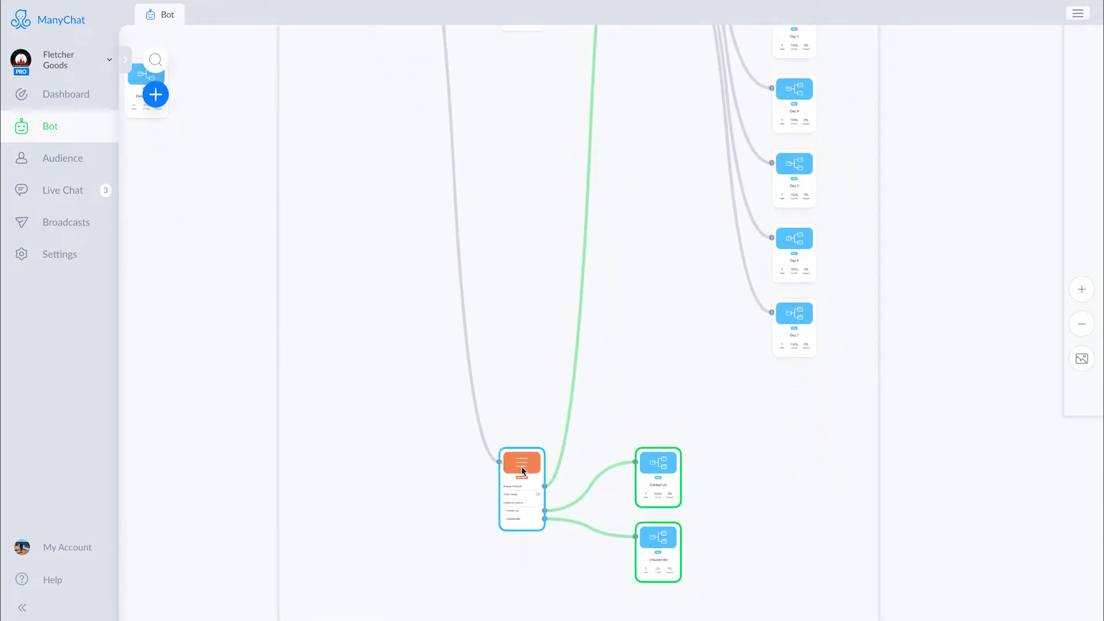
pyautogui.click(521, 465)
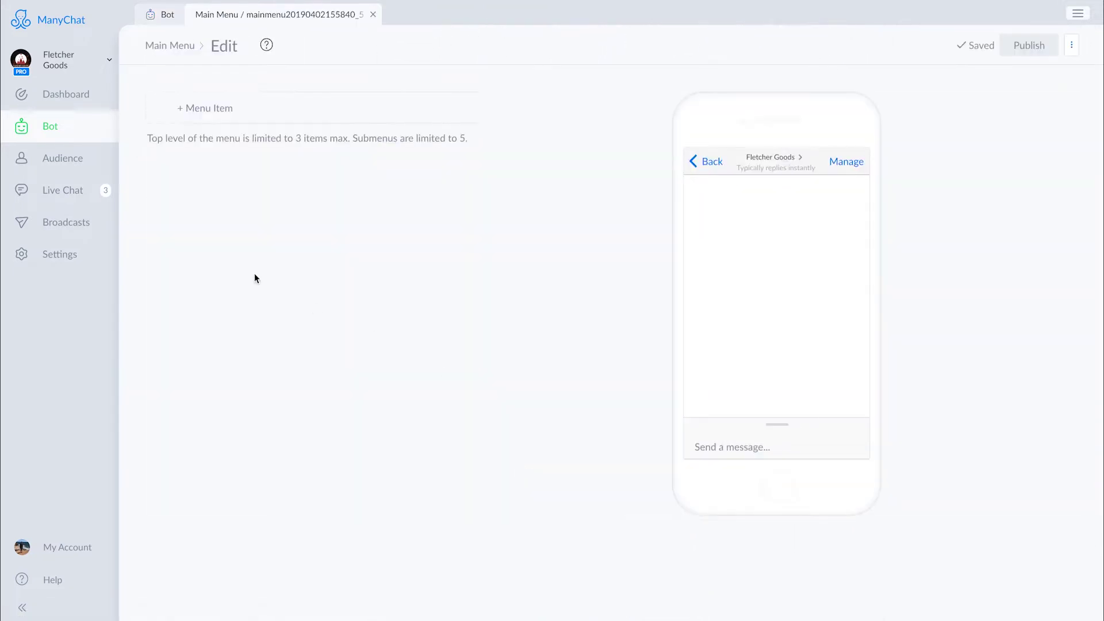
# Step: Add three placeholder menu items, filling the 3-item top-level limit
pyautogui.click(211, 110)
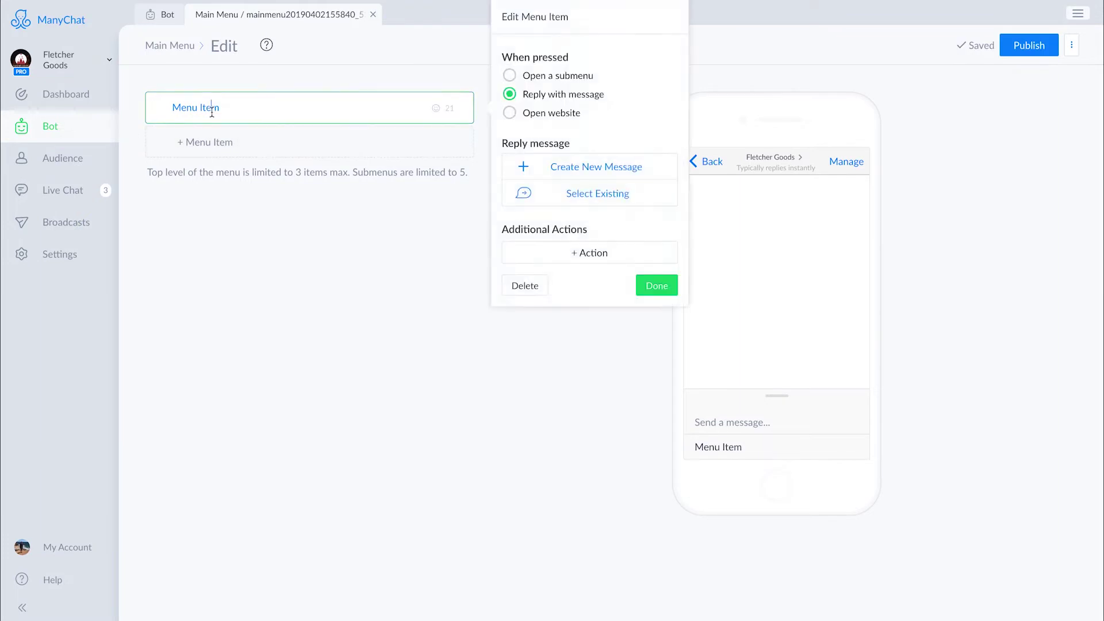
pyautogui.click(203, 151)
pyautogui.click(202, 186)
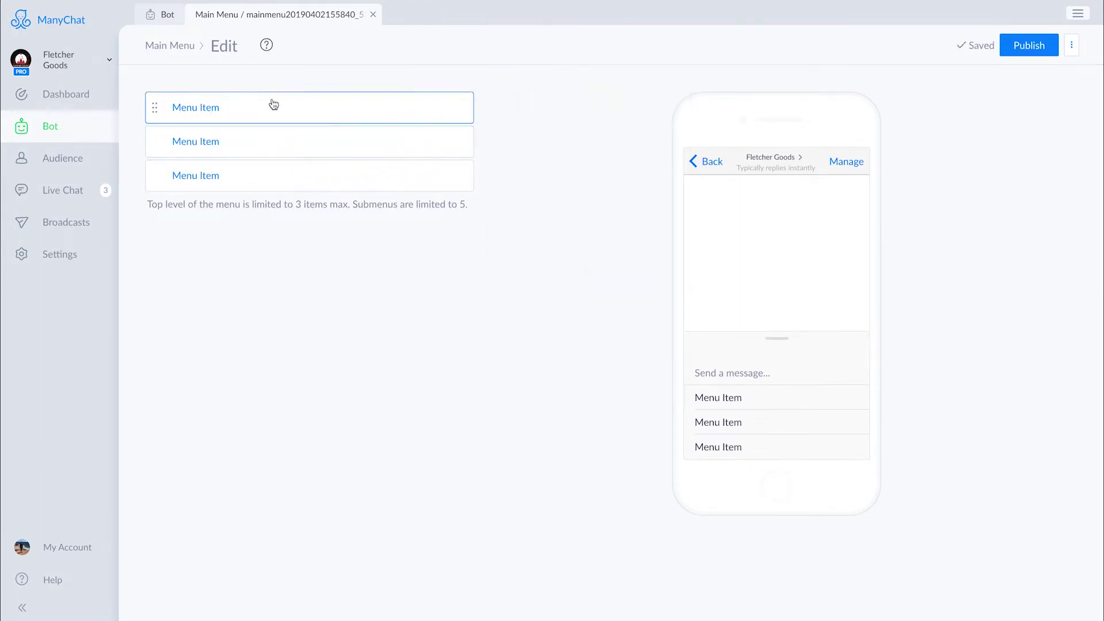
# Step: Set the first menu item to reply with a message and browse its extra actions list
pyautogui.click(251, 107)
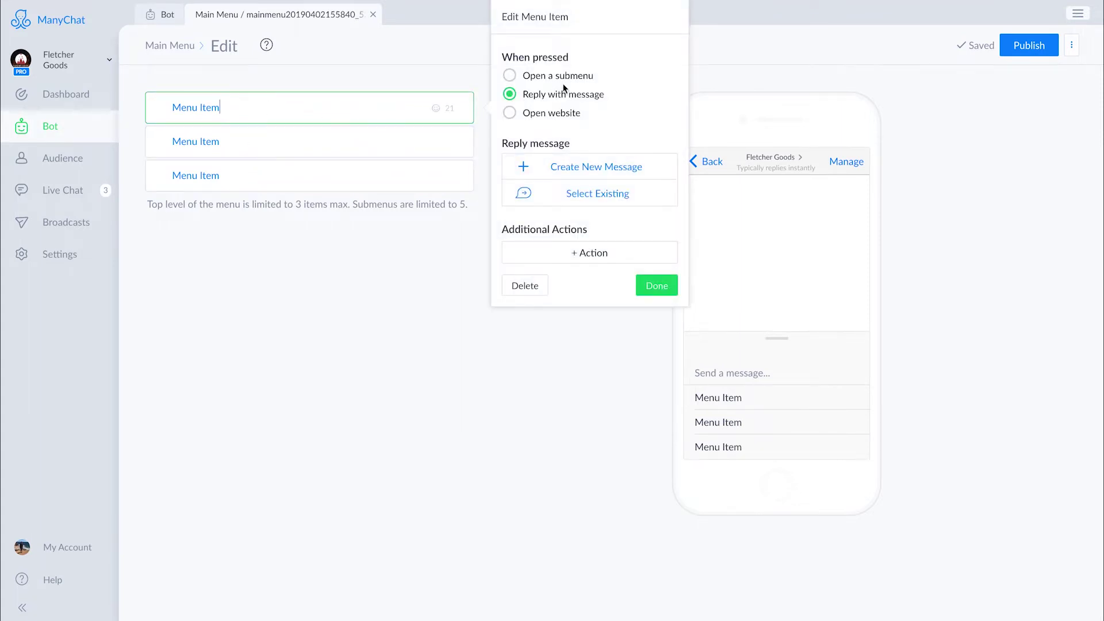
pyautogui.click(562, 75)
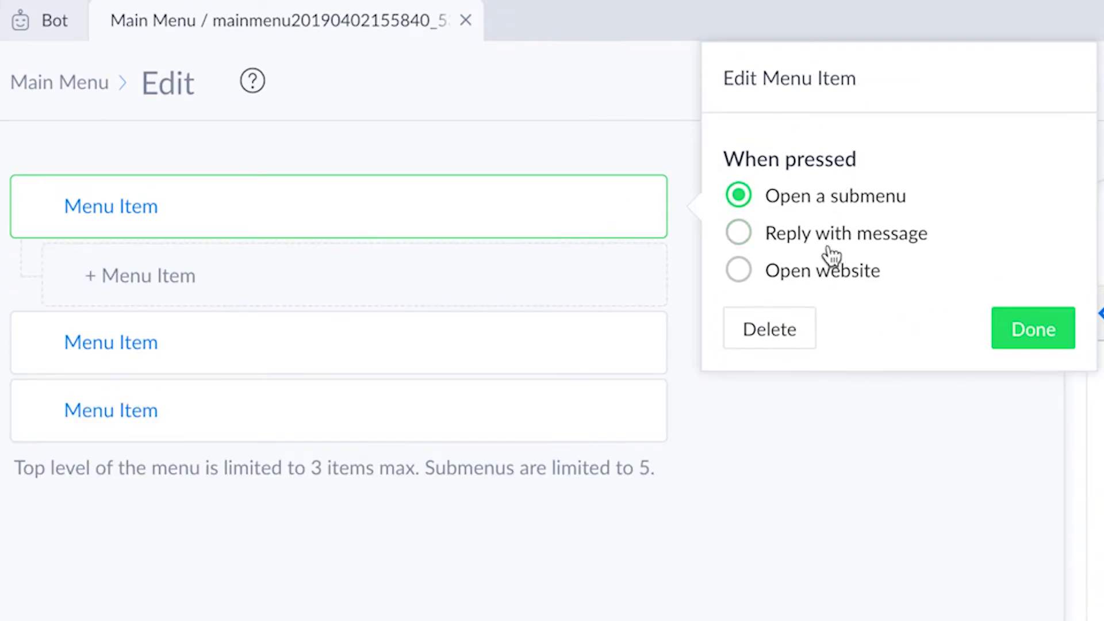
pyautogui.click(828, 242)
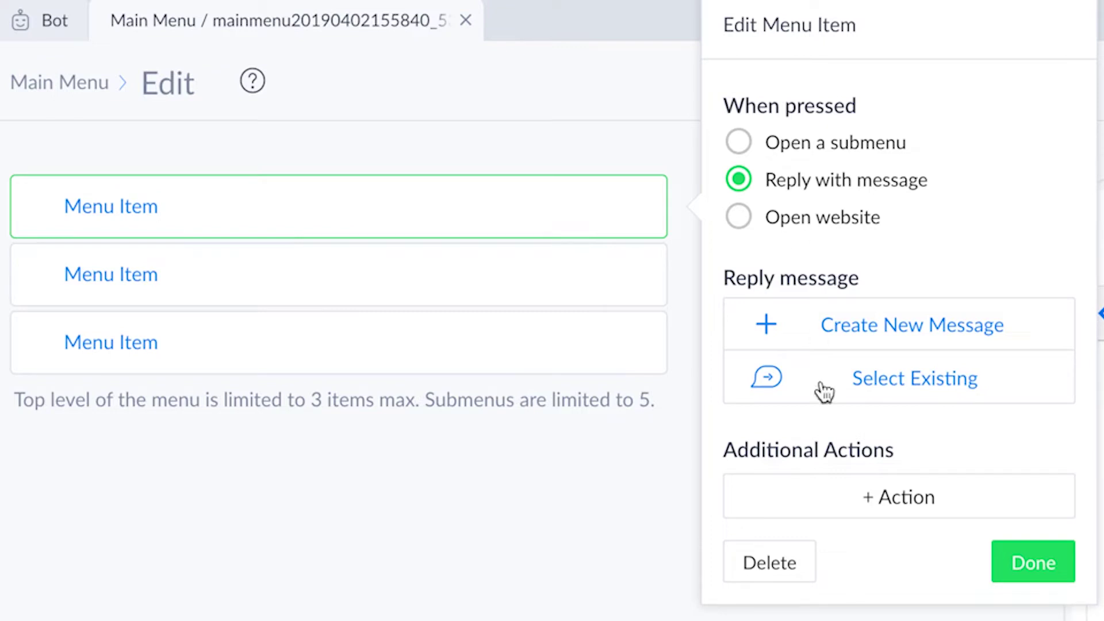
pyautogui.click(855, 498)
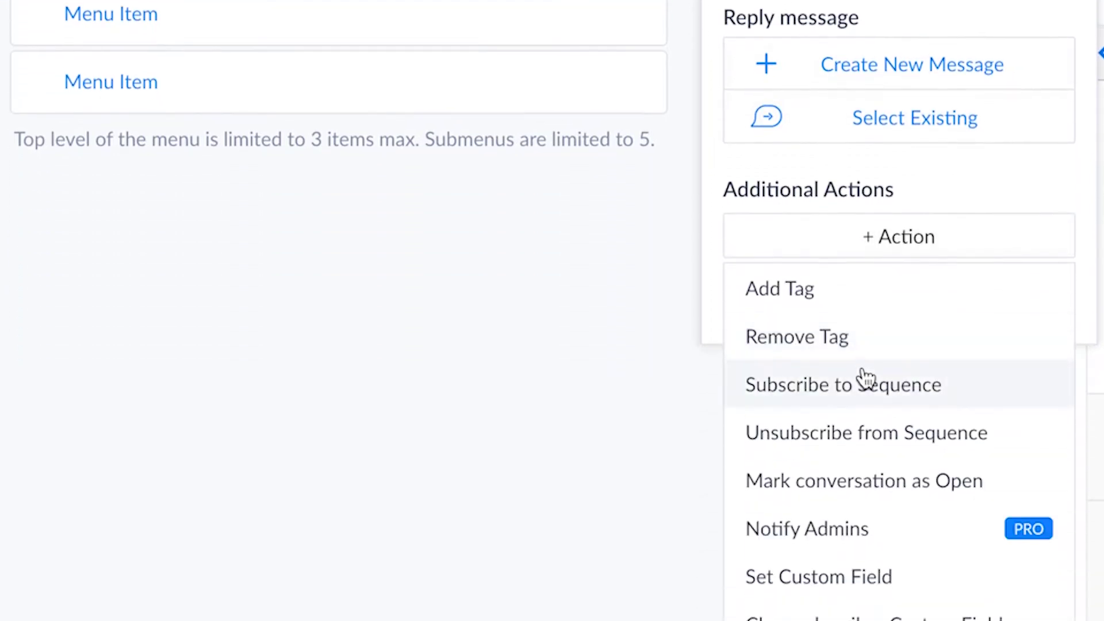
pyautogui.scroll(-1, 900, 529)
pyautogui.scroll(-2, 902, 542)
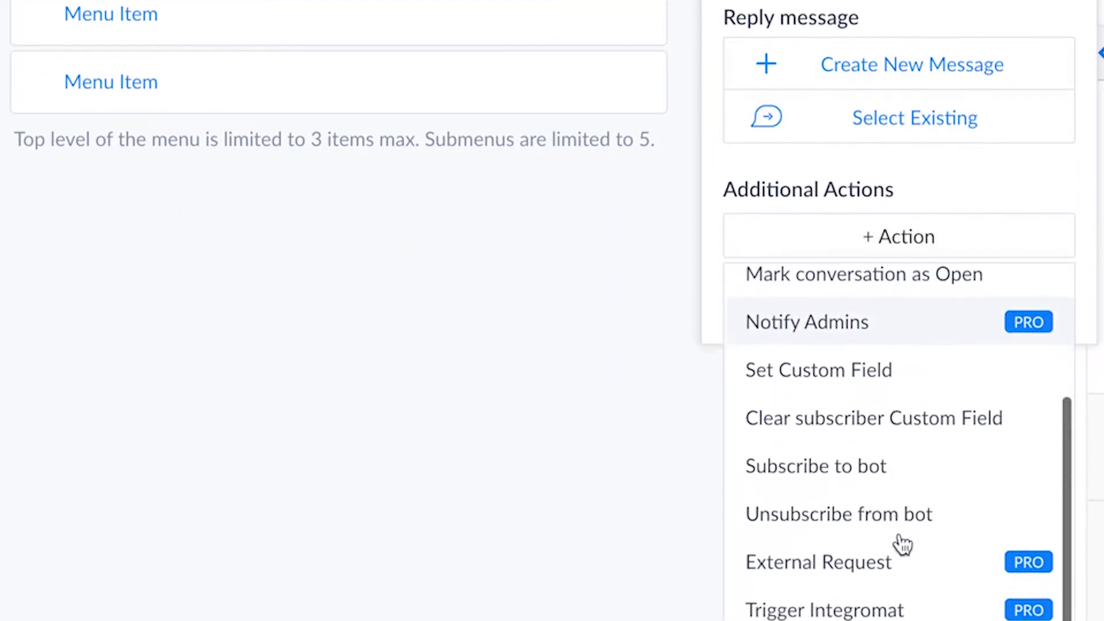
pyautogui.scroll(4, 902, 552)
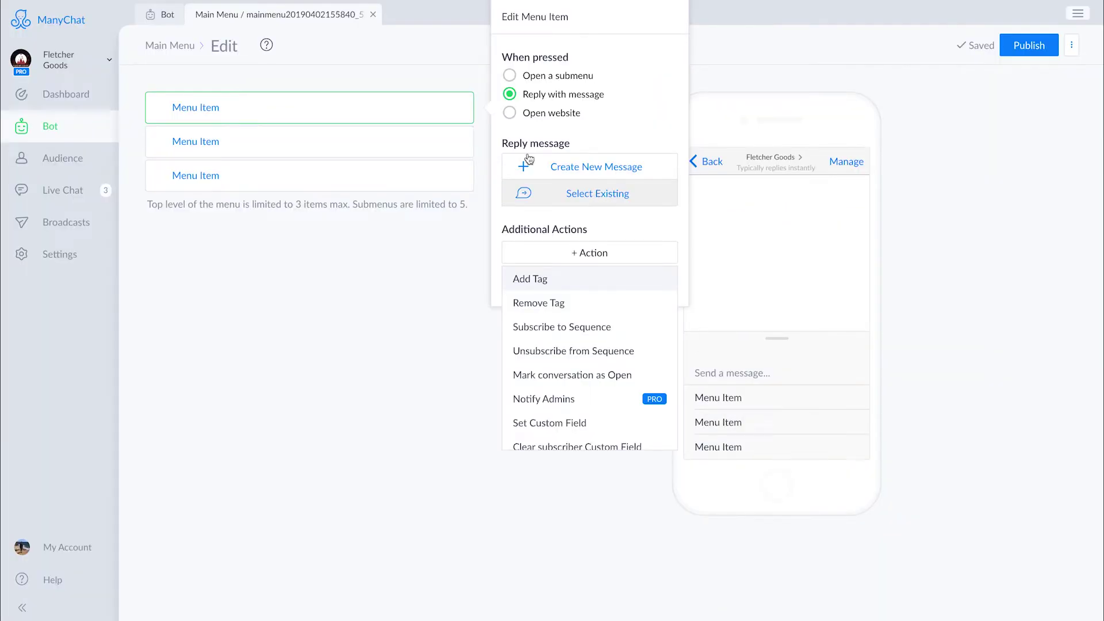
# Step: Rename the first item 'Browse Products' and make it reply with the existing Featured Products flow
pyautogui.tripleClick(224, 106)
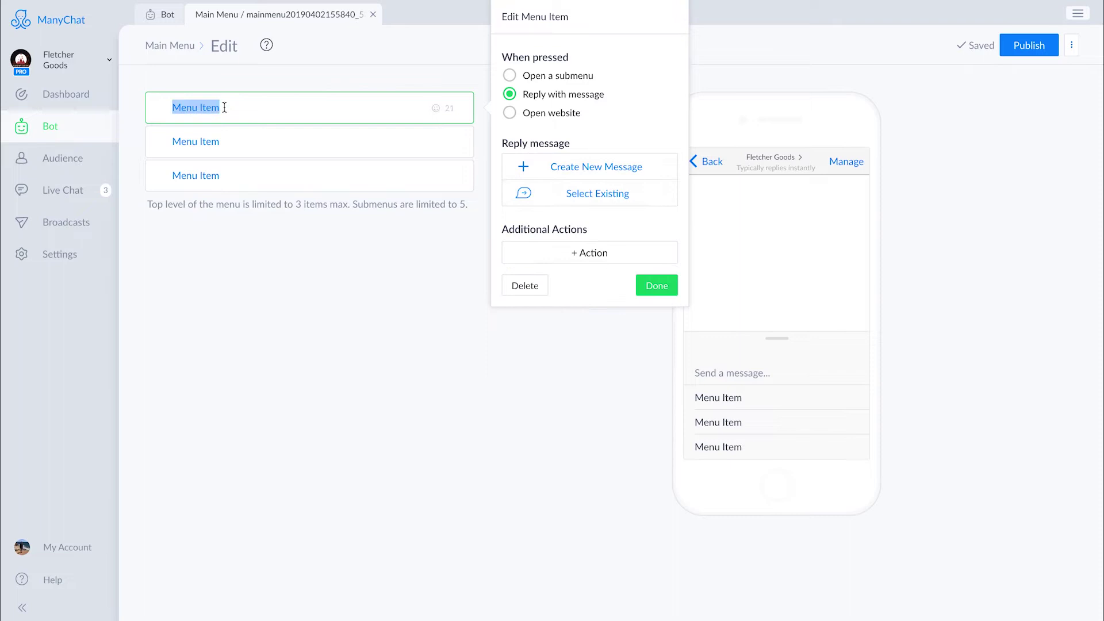
pyautogui.write('Browse')
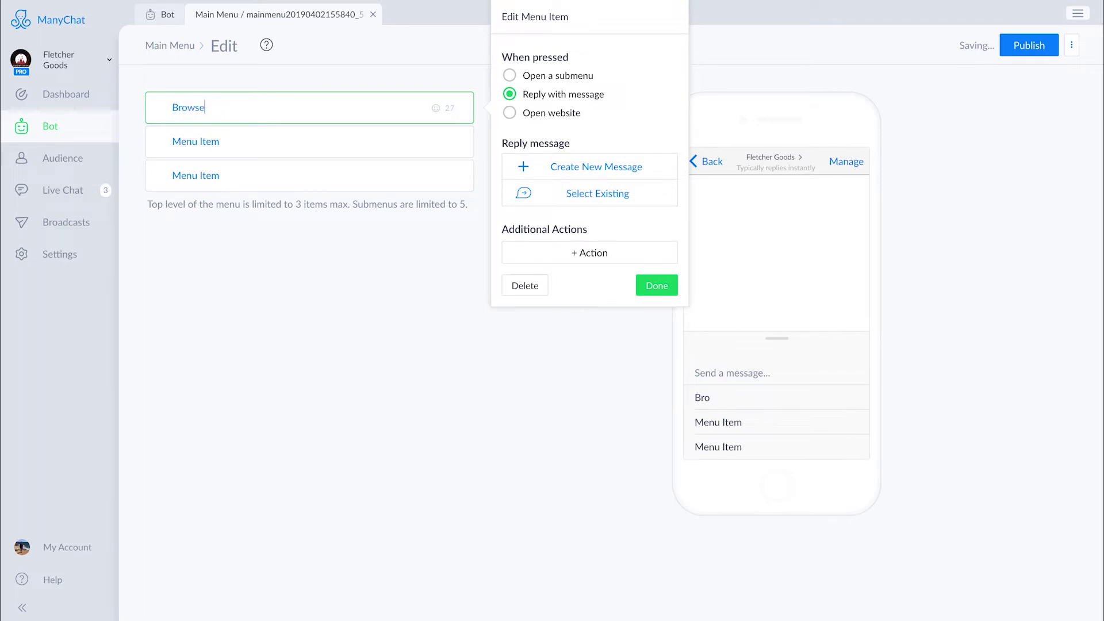
pyautogui.write(' Products')
pyautogui.click(567, 193)
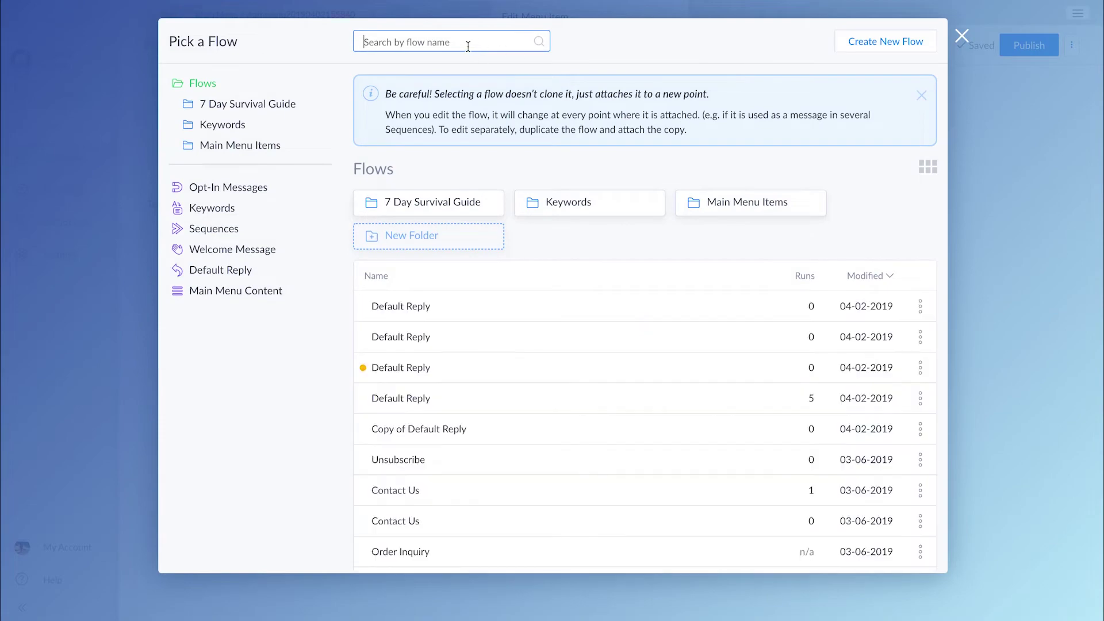
pyautogui.write('product')
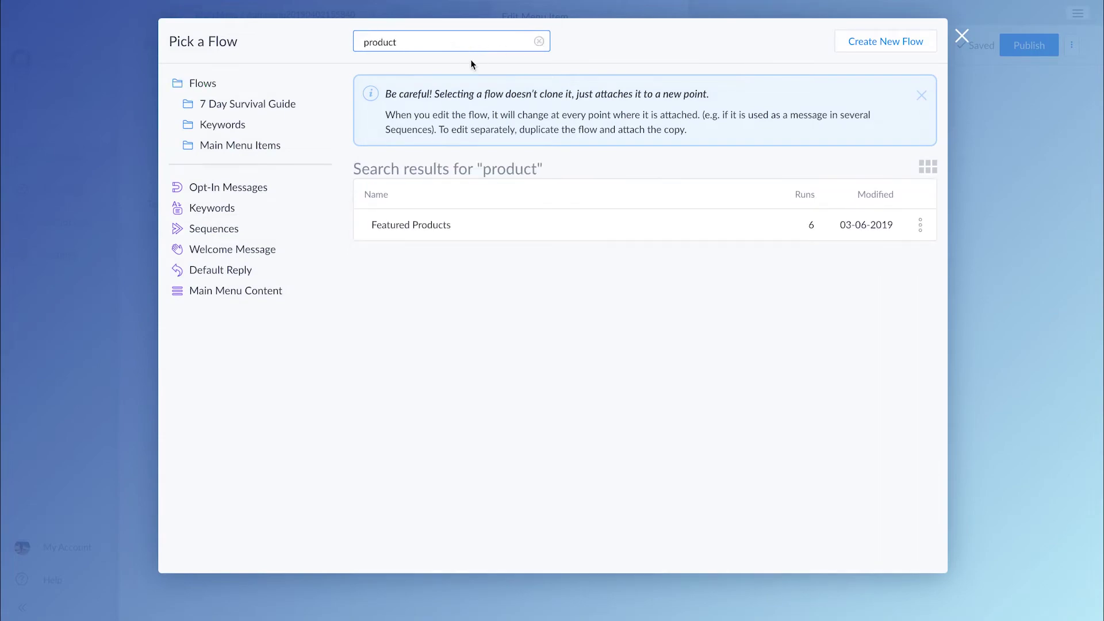
pyautogui.click(404, 228)
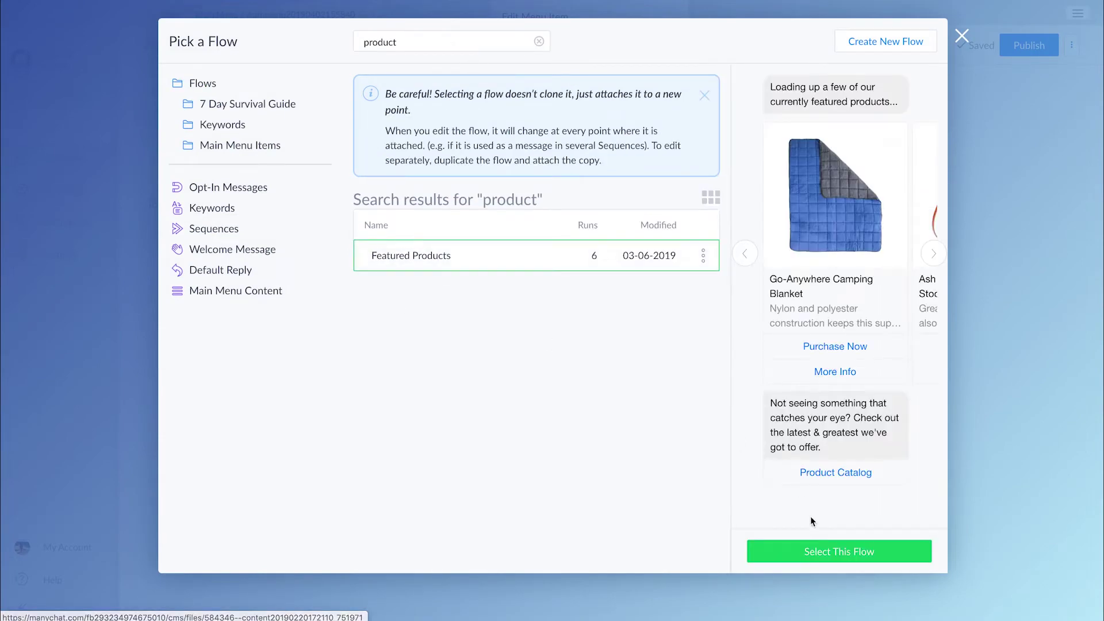
pyautogui.click(808, 549)
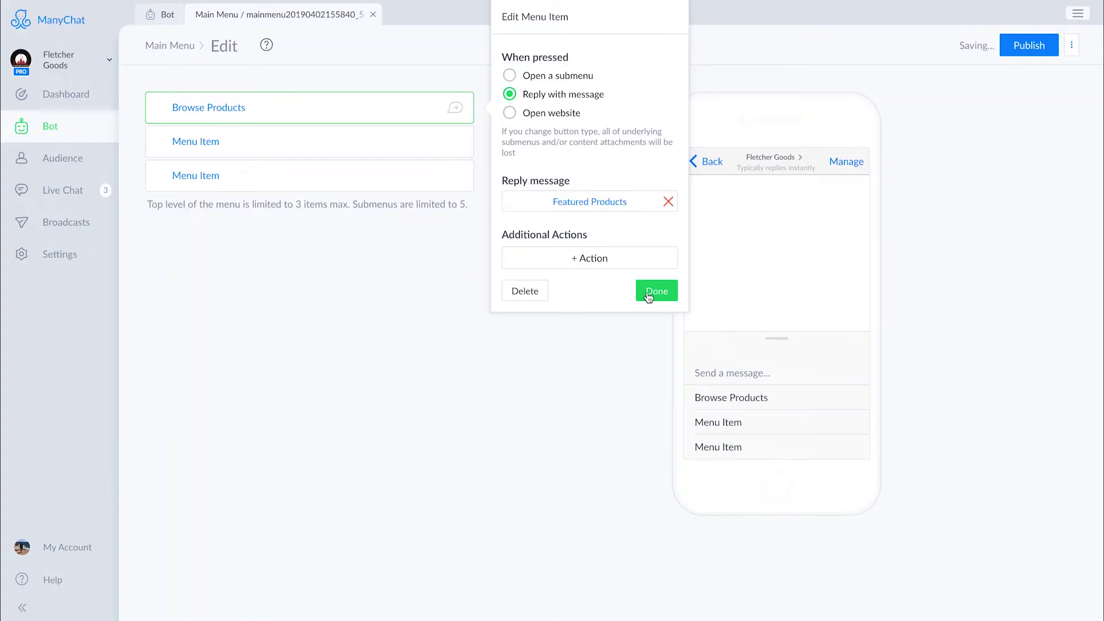
pyautogui.click(648, 296)
# Step: Rename the second item 'Order Inquiry' and link it to the store's account orders web page
pyautogui.click(267, 144)
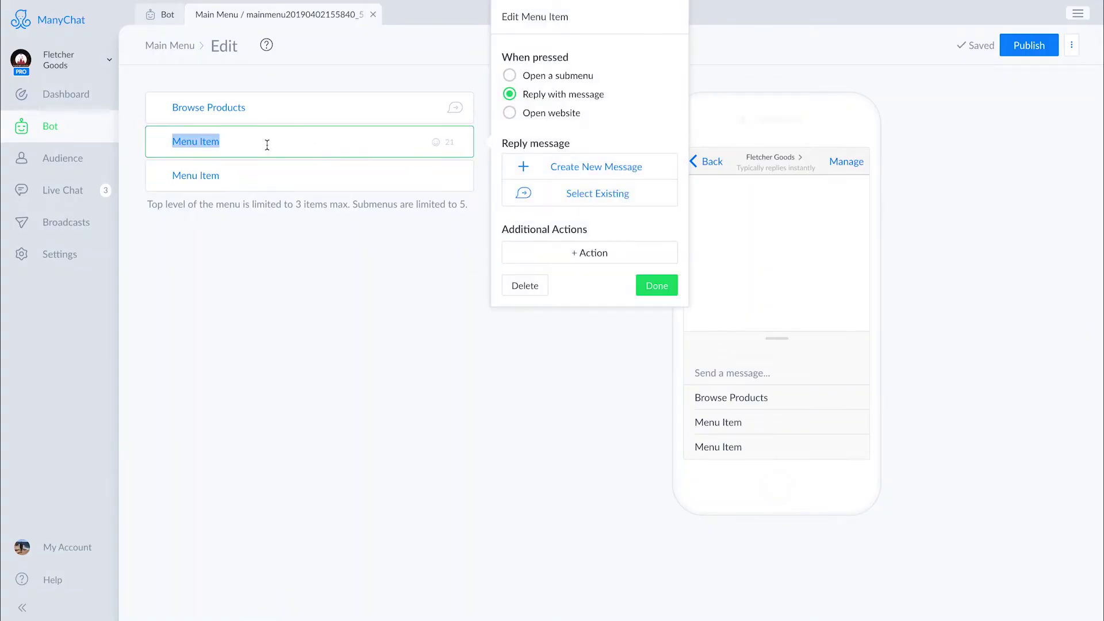
pyautogui.write('Order Inq')
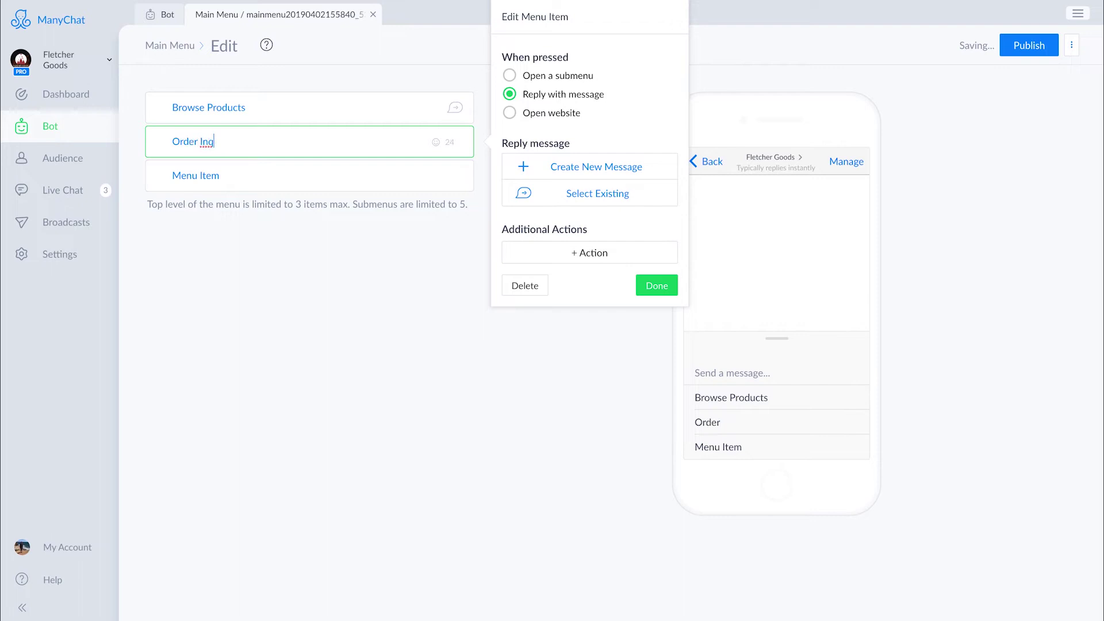
pyautogui.write('uiry')
pyautogui.click(549, 118)
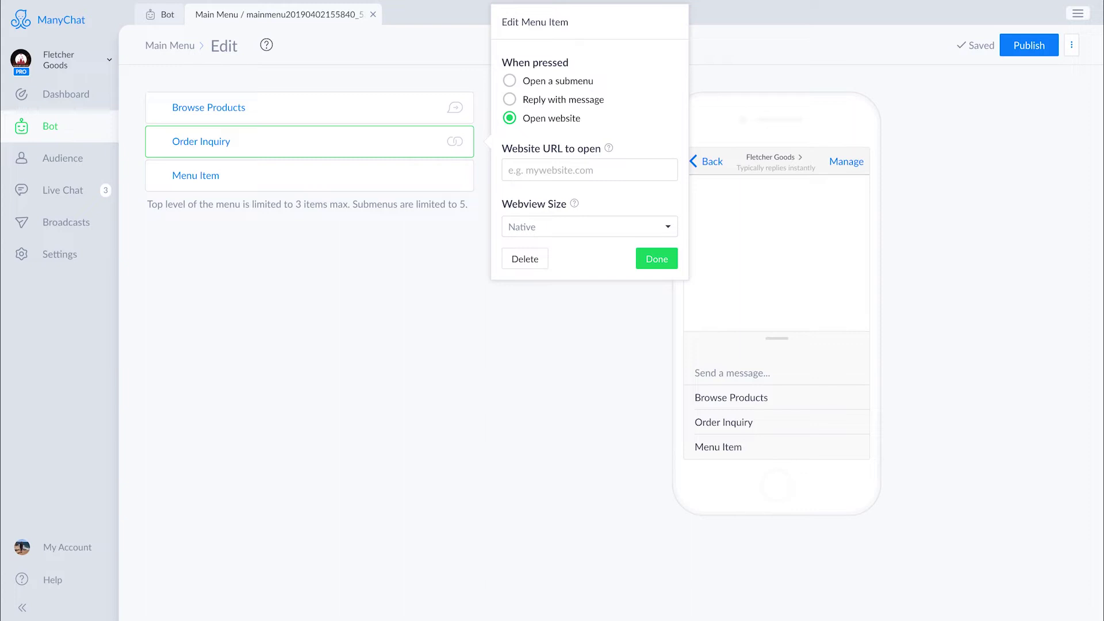
pyautogui.click(632, 166)
pyautogui.write('https://camping.hansfletcher.com/my-account/orders/')
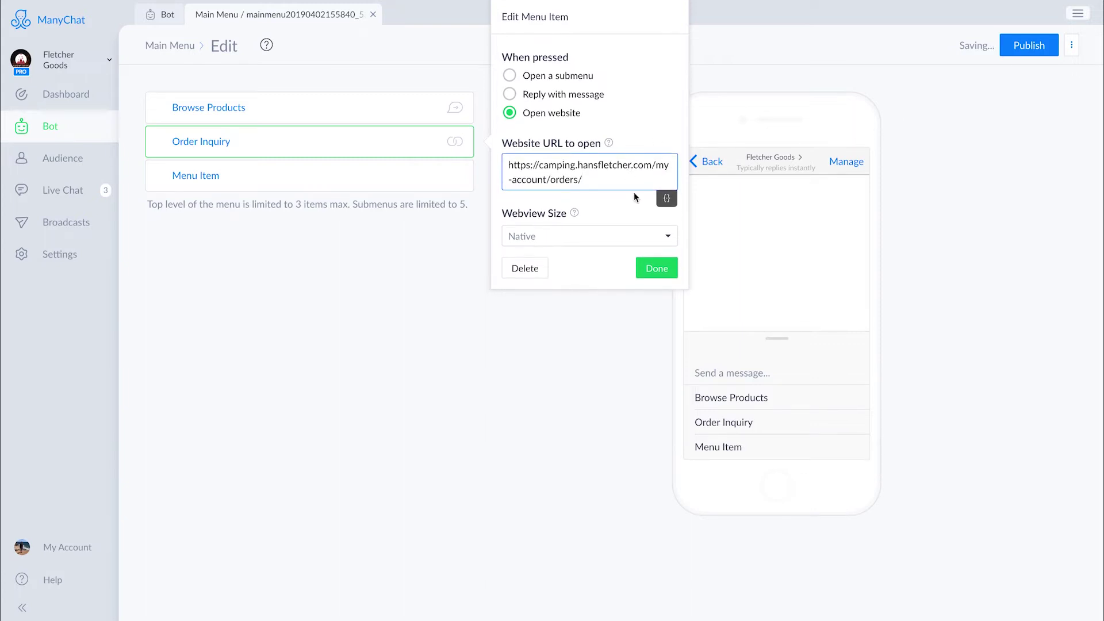
pyautogui.click(652, 269)
pyautogui.click(273, 183)
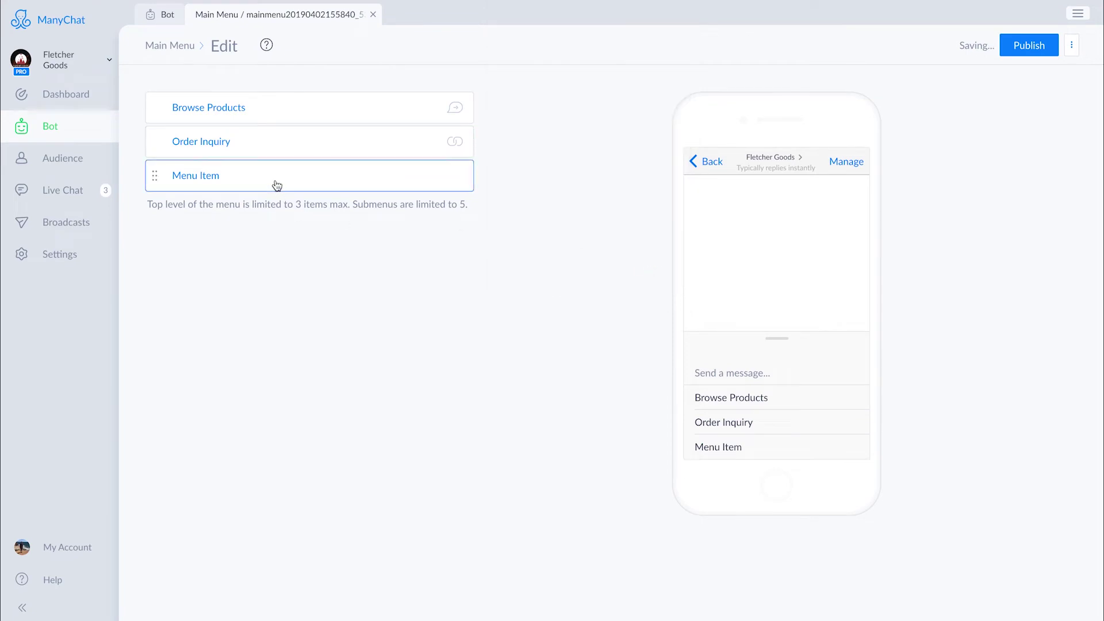
# Step: Turn the third item into a submenu named 'Additional Options'
pyautogui.click(549, 104)
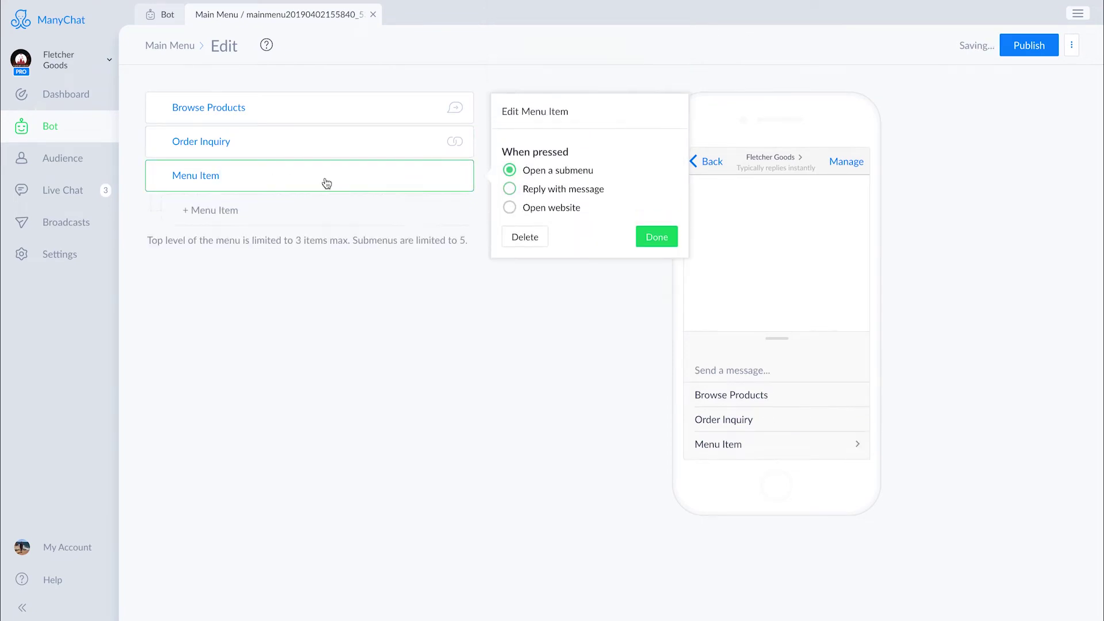
pyautogui.tripleClick(252, 181)
pyautogui.write('Ad')
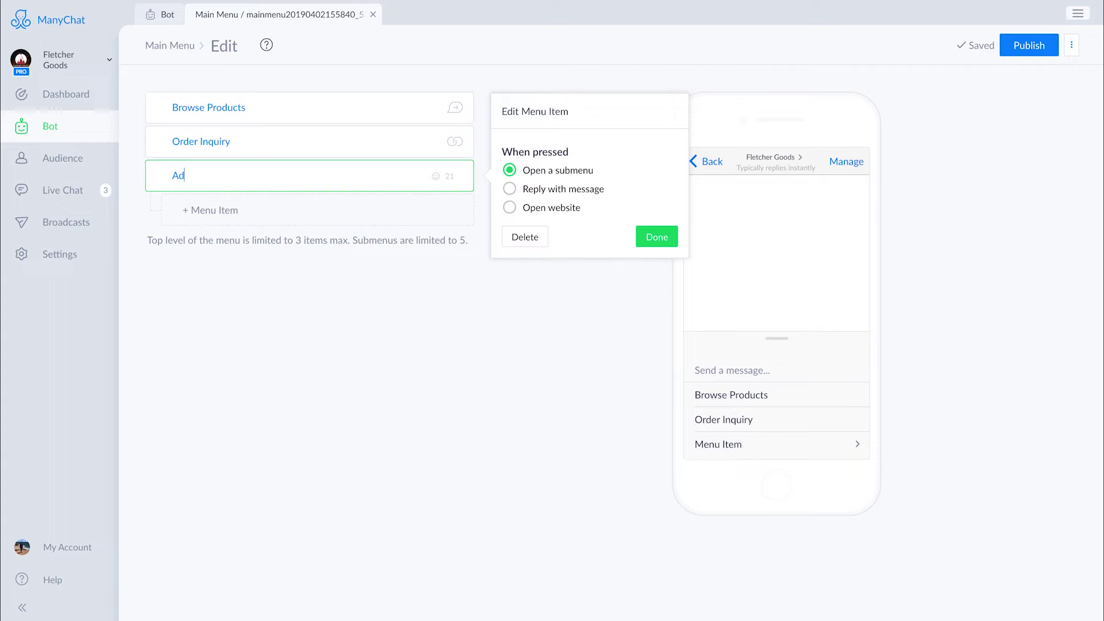
pyautogui.write('ditional Options')
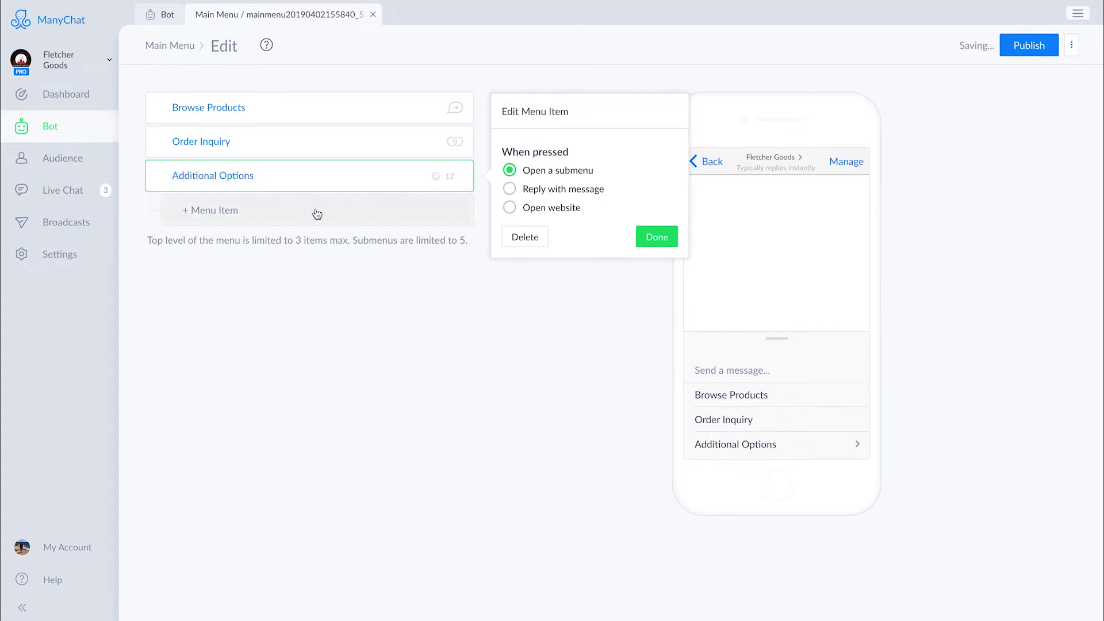
# Step: Add submenu entry 'Contact Us' with Notify Admins and Mark conversation as Open actions
pyautogui.click(316, 214)
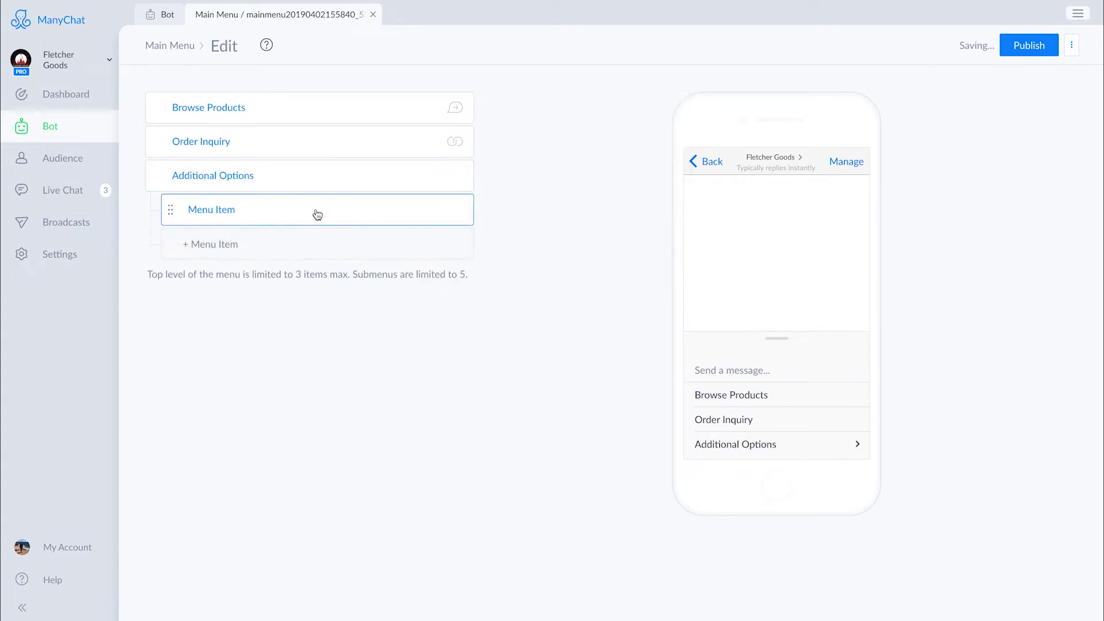
pyautogui.tripleClick(316, 217)
pyautogui.write('Contac')
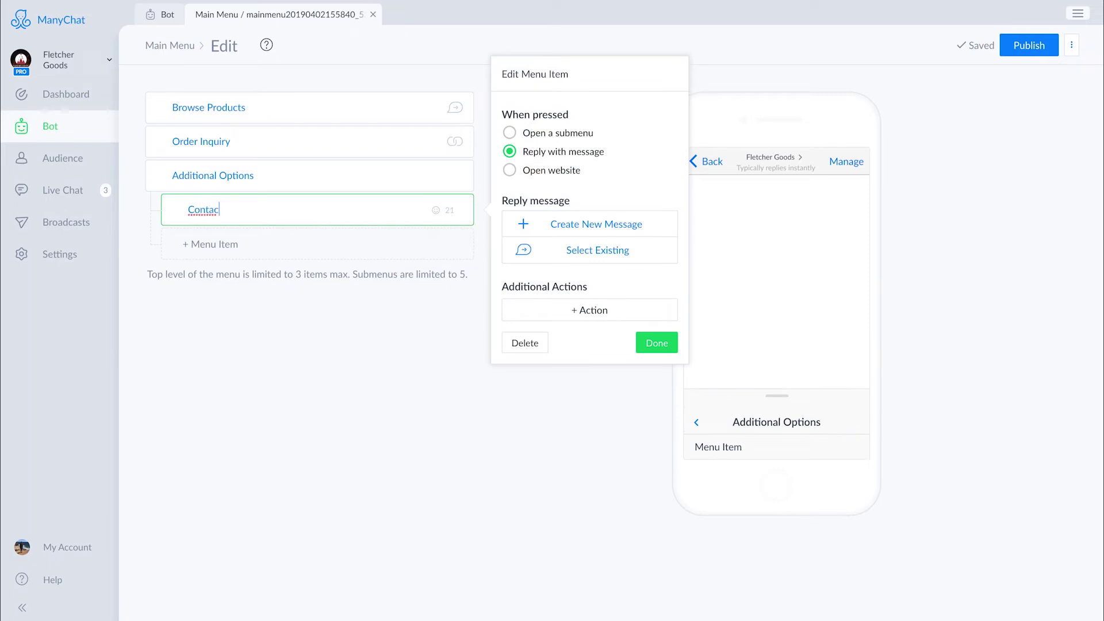
pyautogui.write('t Us')
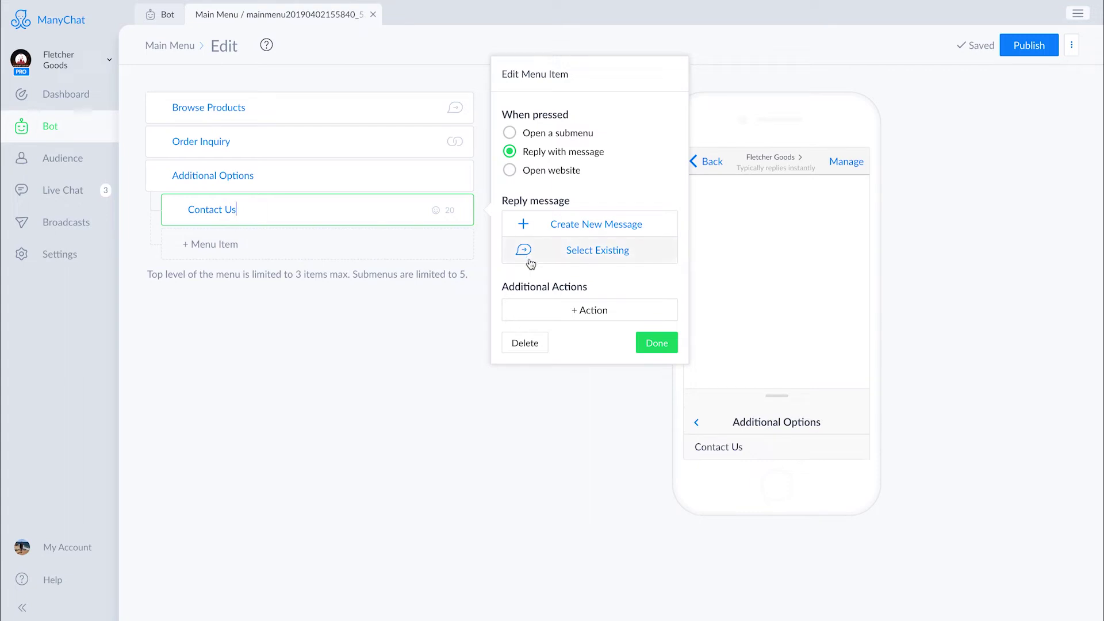
pyautogui.click(568, 318)
pyautogui.scroll(-1, 575, 436)
pyautogui.click(574, 431)
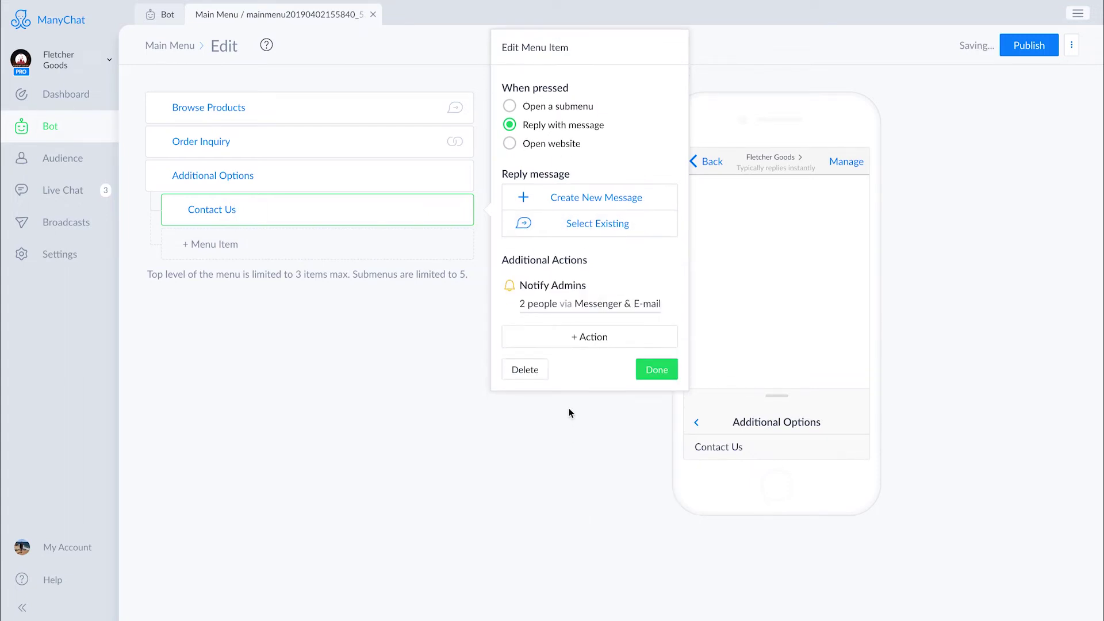
pyautogui.click(562, 337)
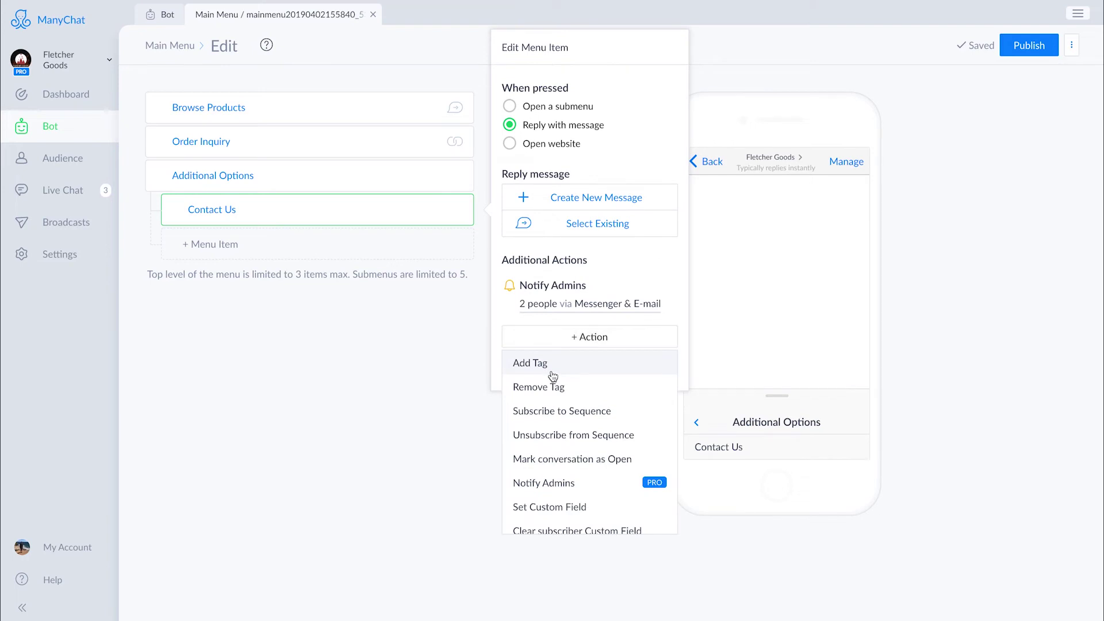
pyautogui.click(564, 458)
# Step: Add a second submenu entry 'Unsubscribe' replying with the Keywords flow 'Unsubscribe from bot'
pyautogui.click(248, 244)
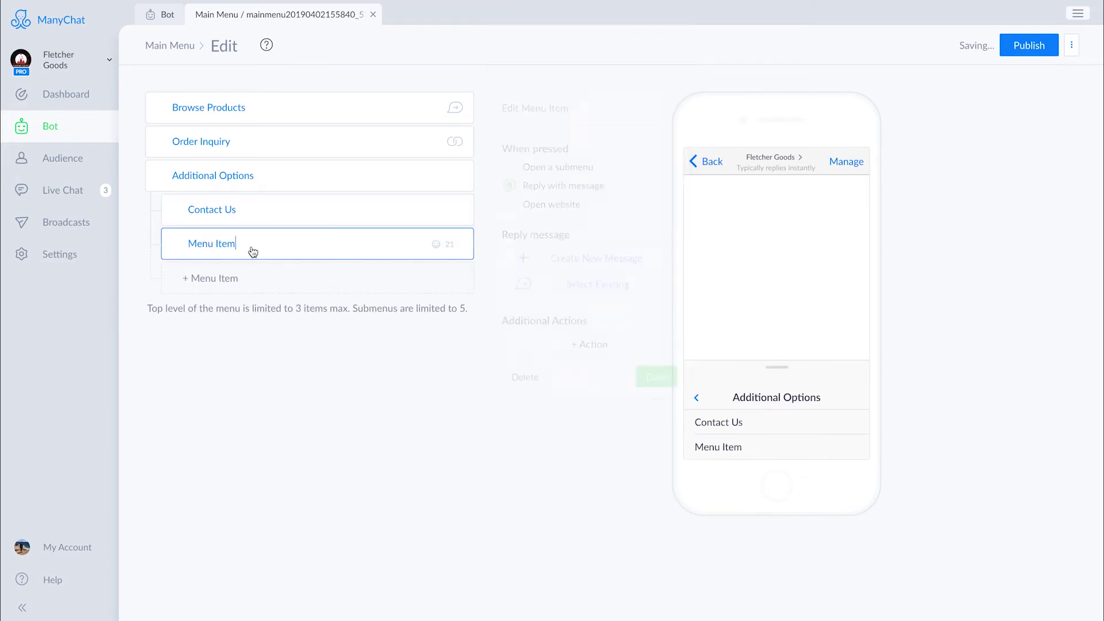
pyautogui.write('Unsubscr')
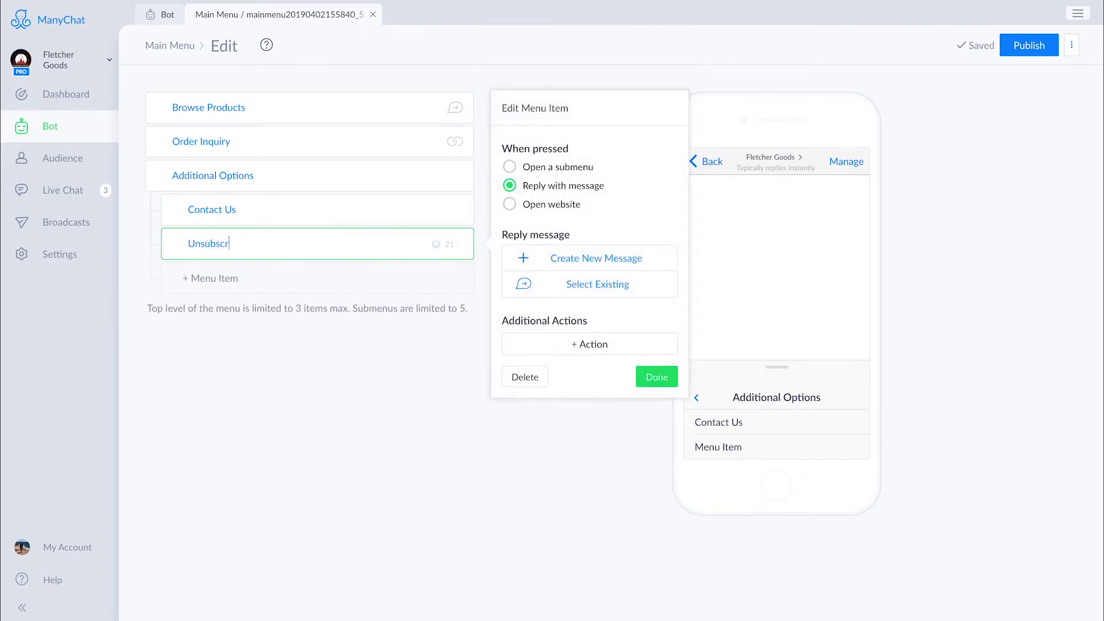
pyautogui.write('ibe')
pyautogui.click(572, 285)
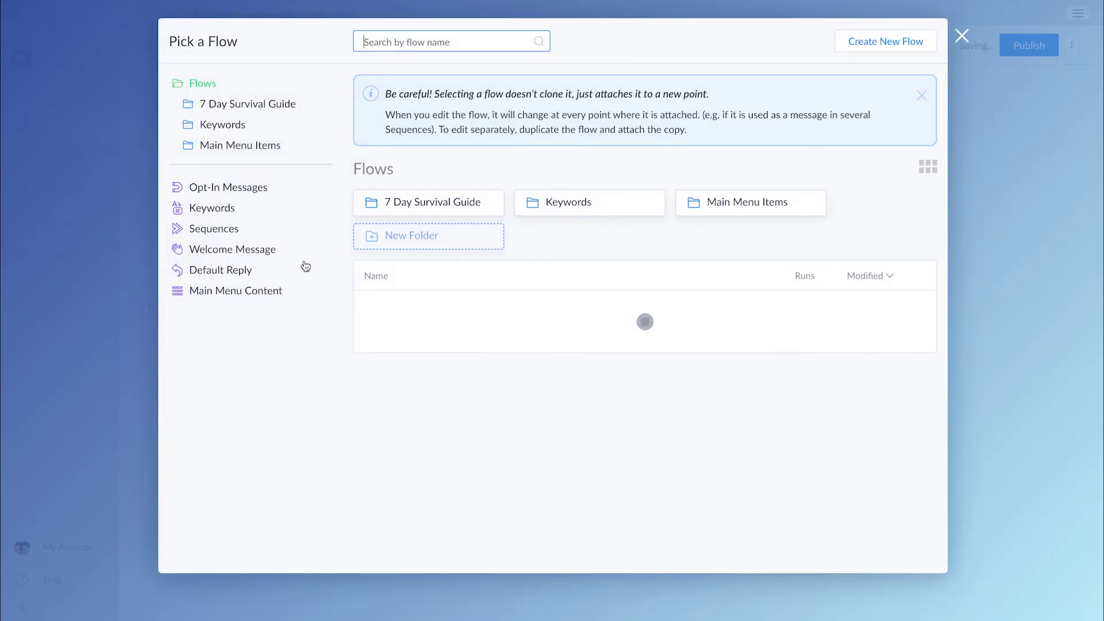
pyautogui.click(198, 208)
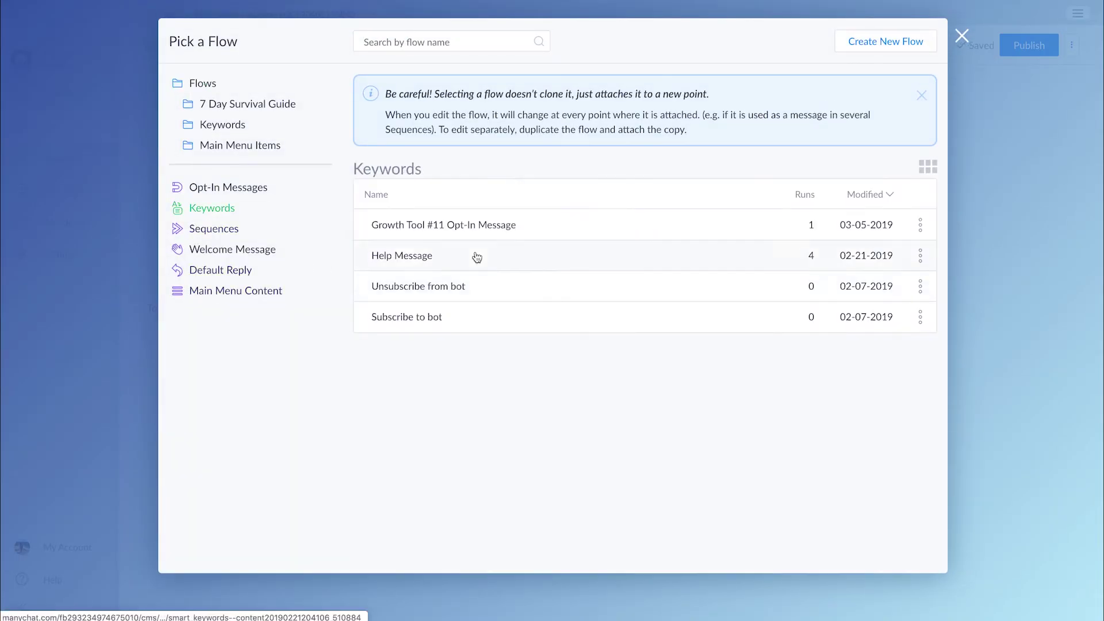
pyautogui.click(450, 290)
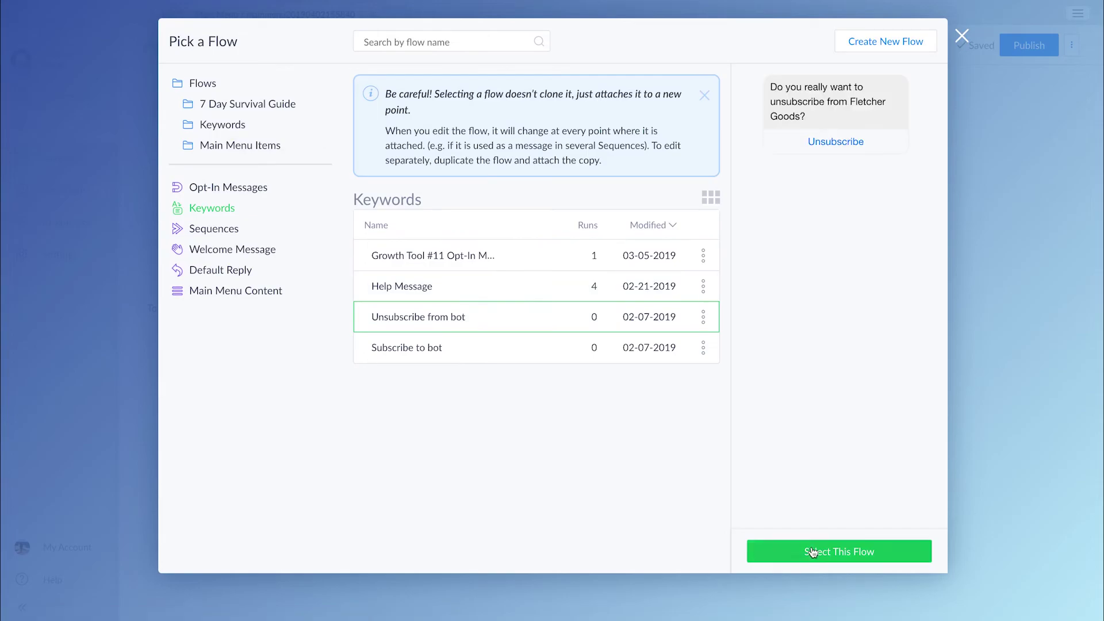
pyautogui.click(812, 547)
pyautogui.click(653, 381)
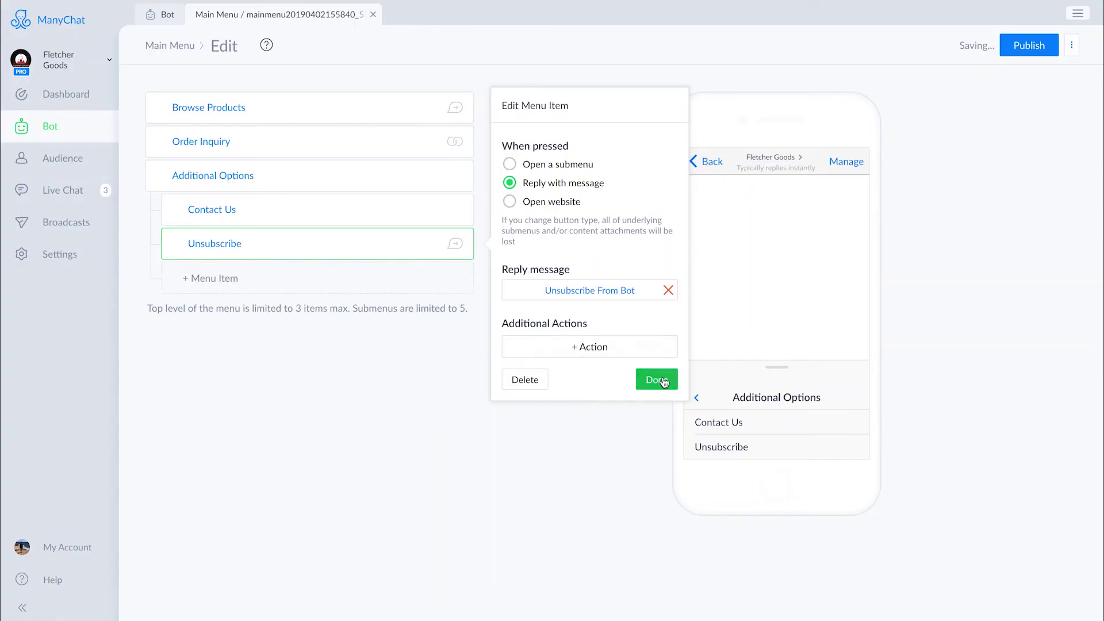
# Step: Publish the updated main menu so it goes live
pyautogui.click(1013, 44)
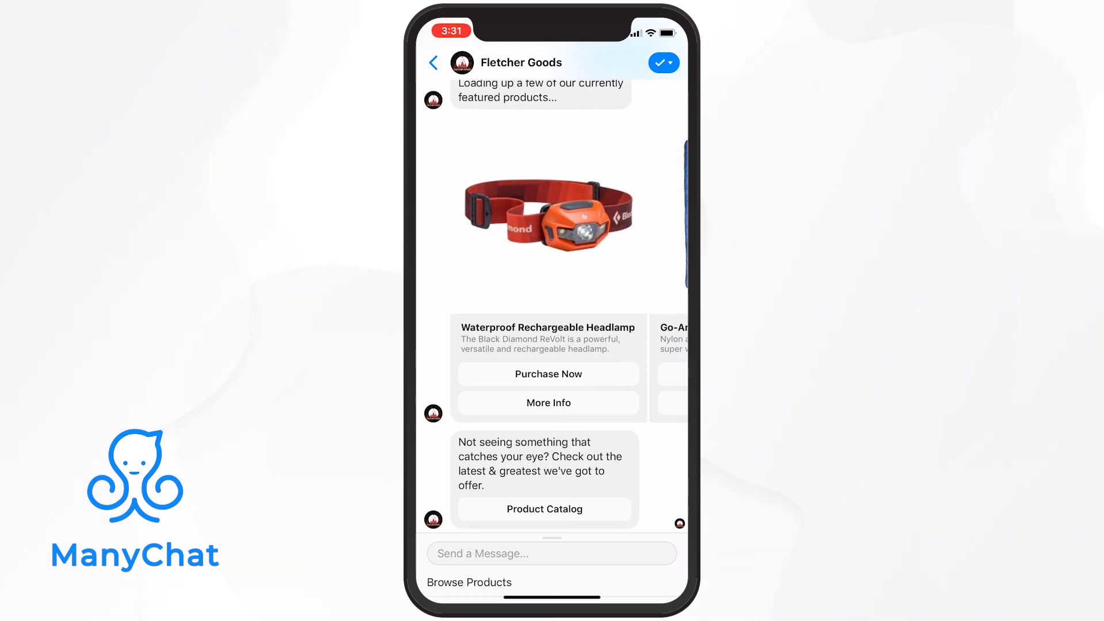
# Step: Swipe the featured products carousel twice to reach the Ash Wood & Leather Camp Stool card
pyautogui.hscroll(5, 552, 270)
pyautogui.hscroll(5, 552, 270)
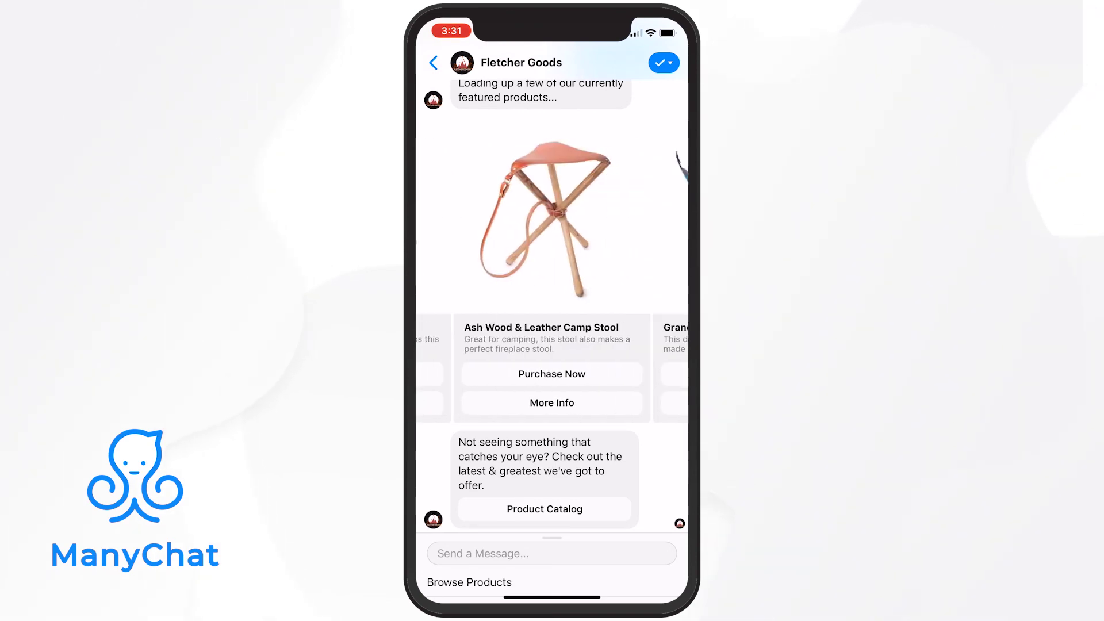